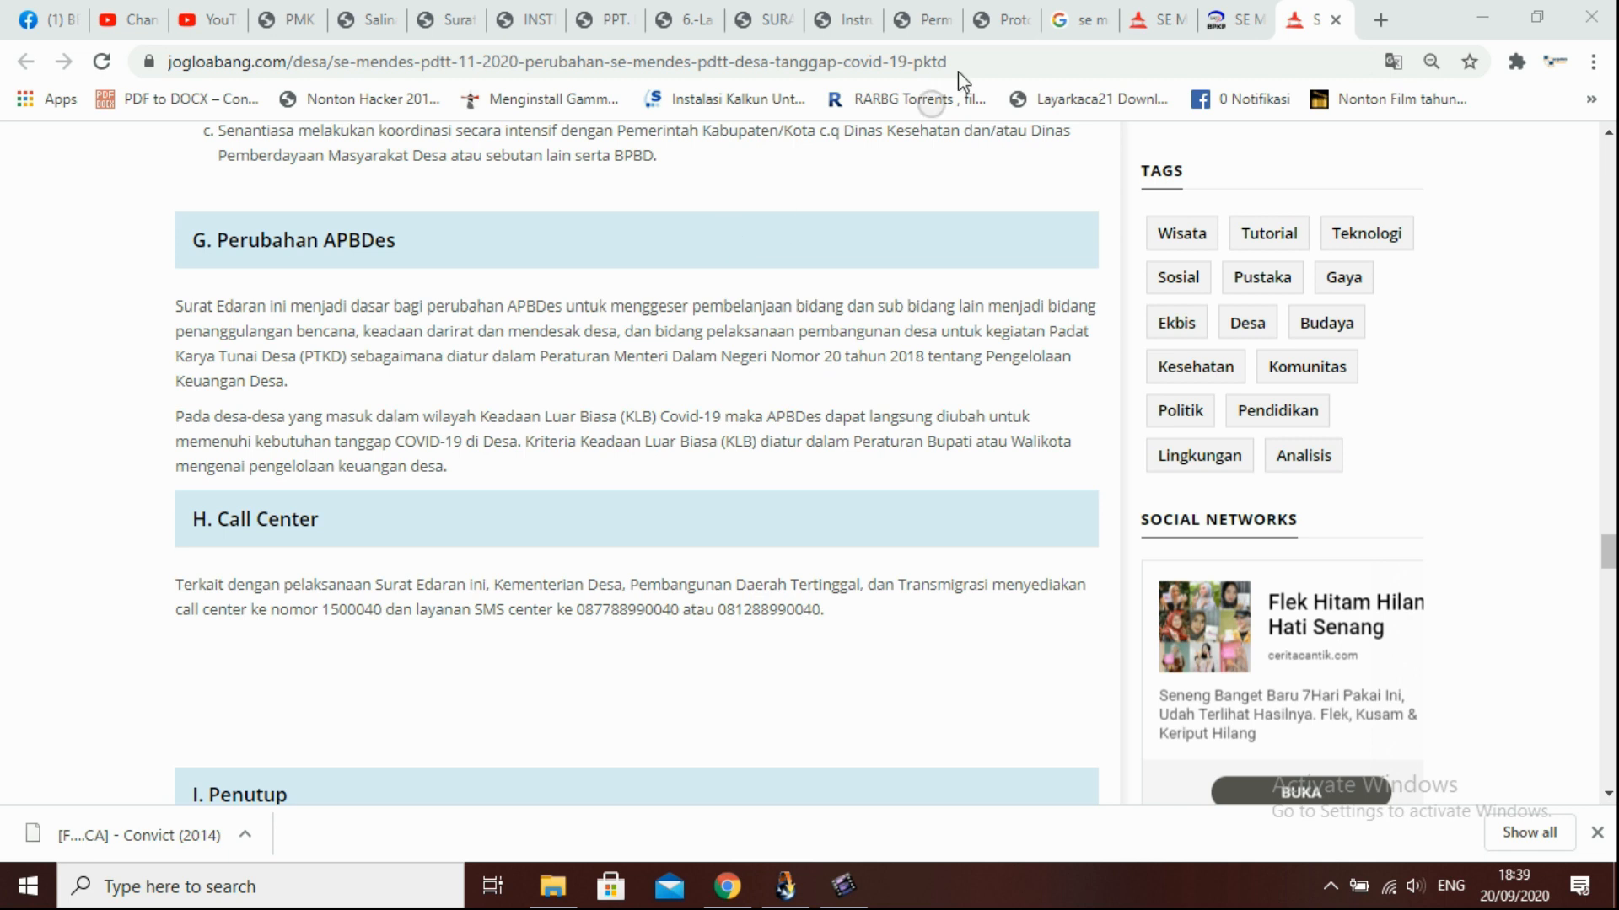
Review the village fund regulations: Permendesa nomor 6 tahun 2020, the surat edaran, Instruksi Menteri nomor 2 and the APBDes changes in SE Mendes PDTT 11-2020
{"action": "left_click", "coordinate": [927, 19]}
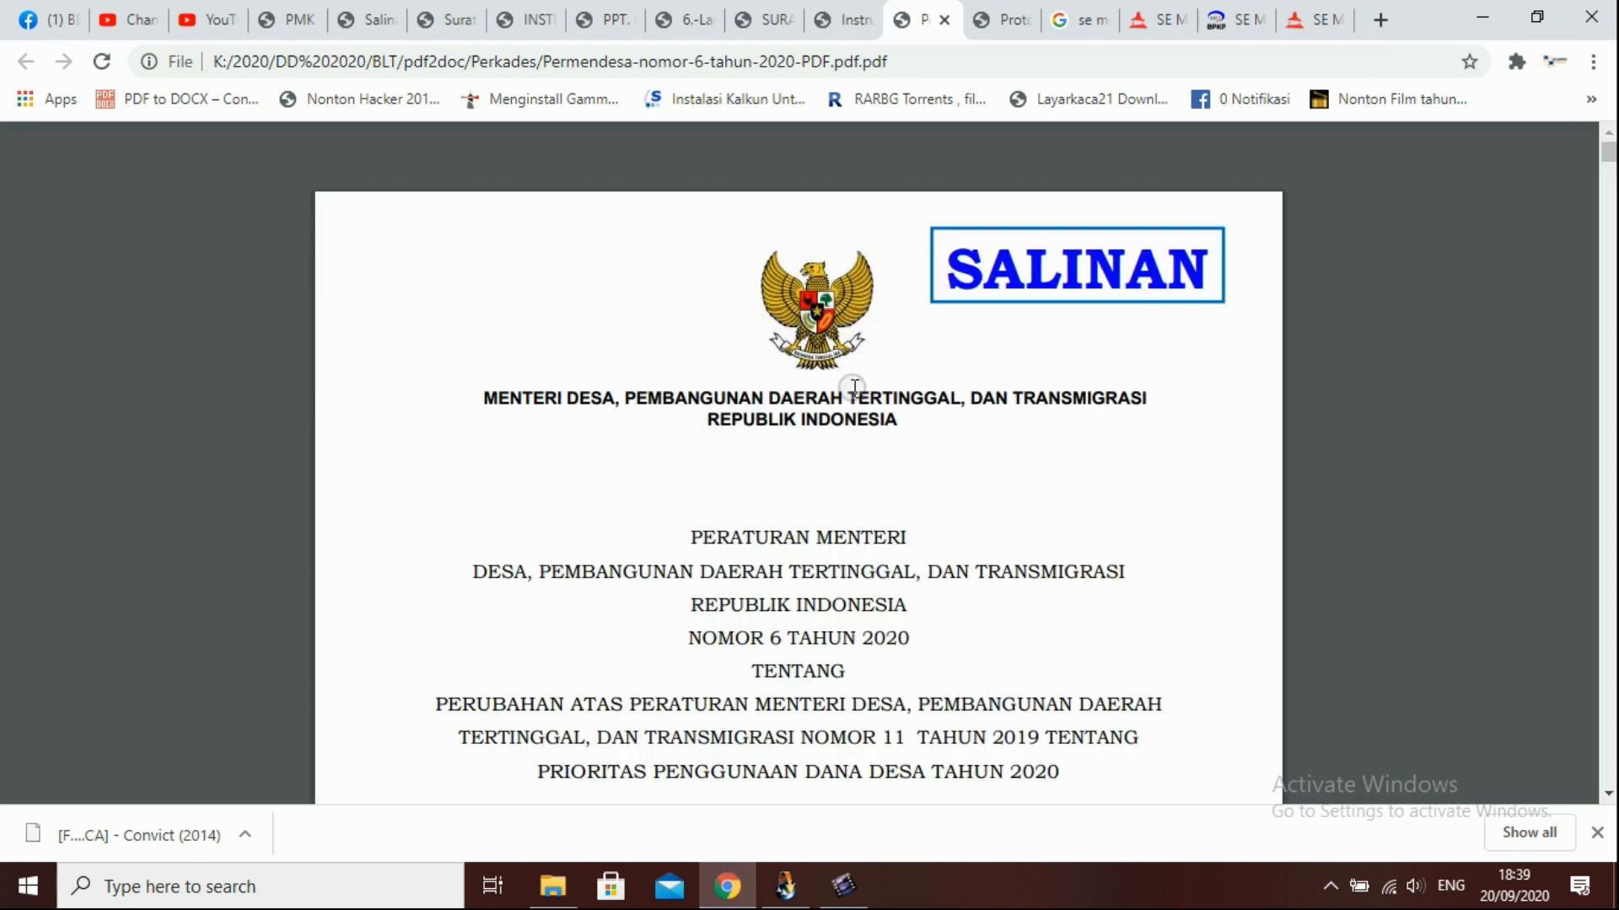
{"action": "left_click", "coordinate": [761, 17]}
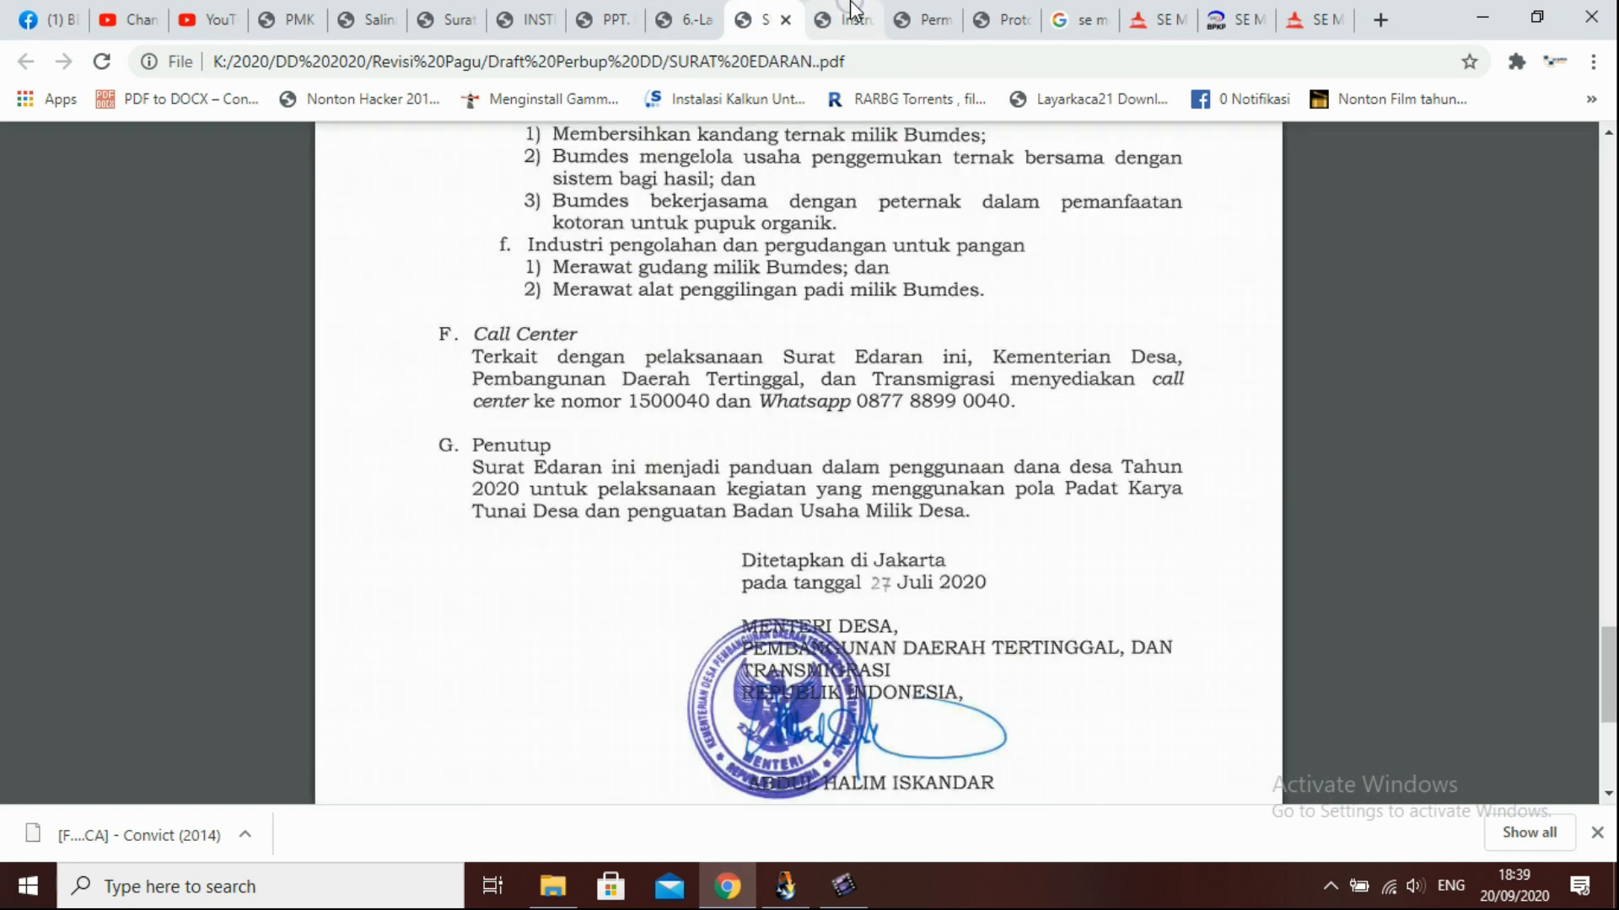
{"action": "left_click", "coordinate": [831, 15]}
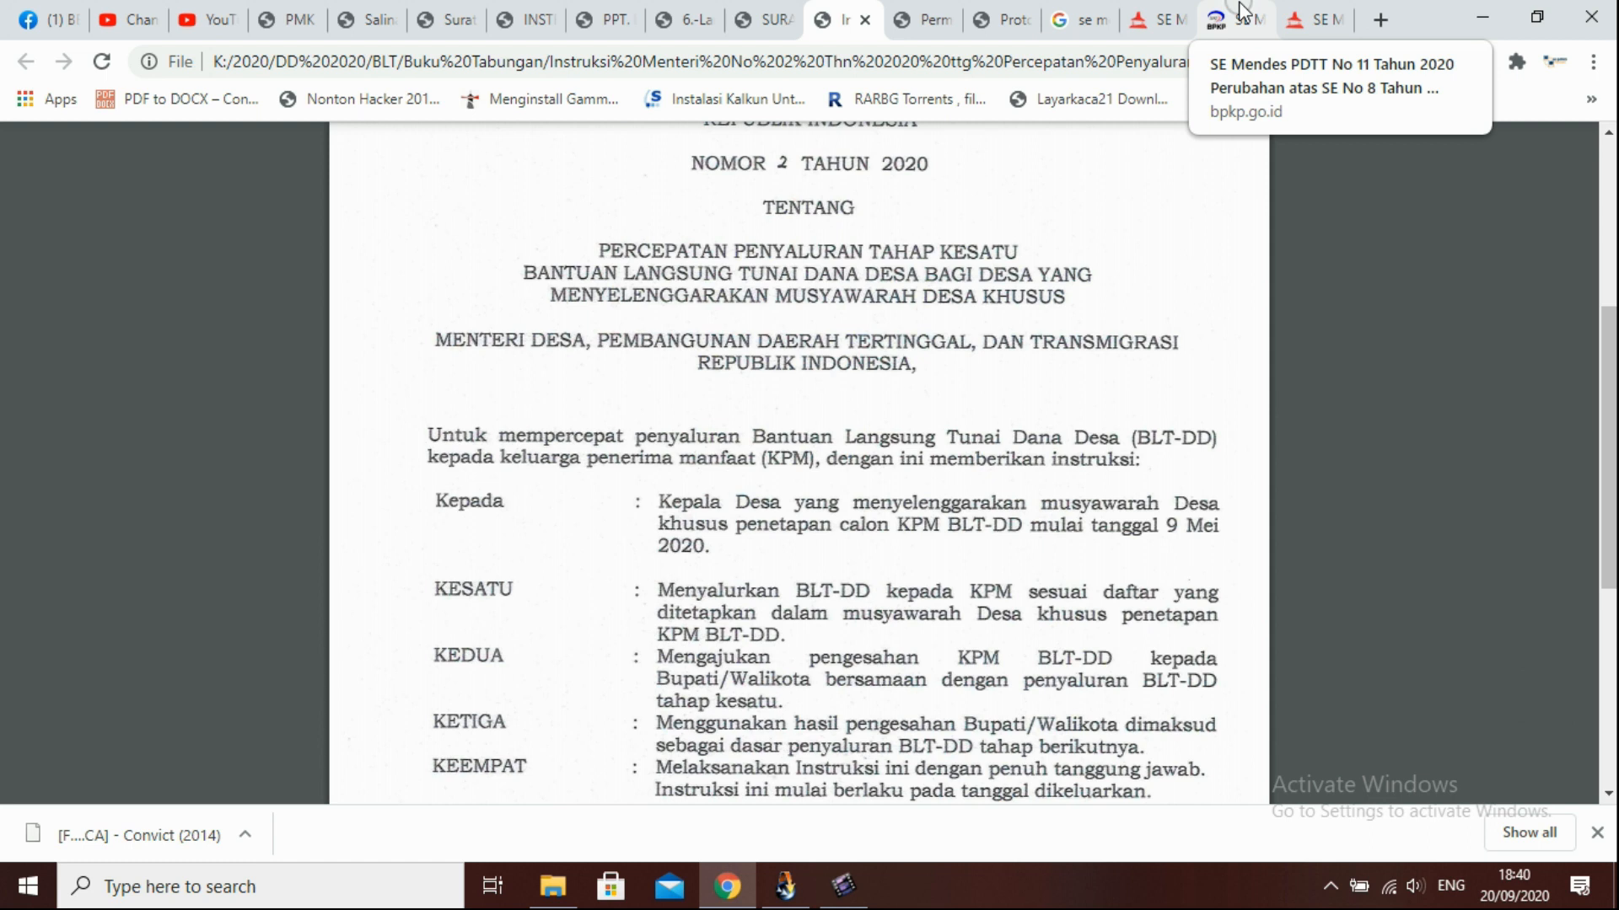
{"action": "left_click", "coordinate": [1306, 19]}
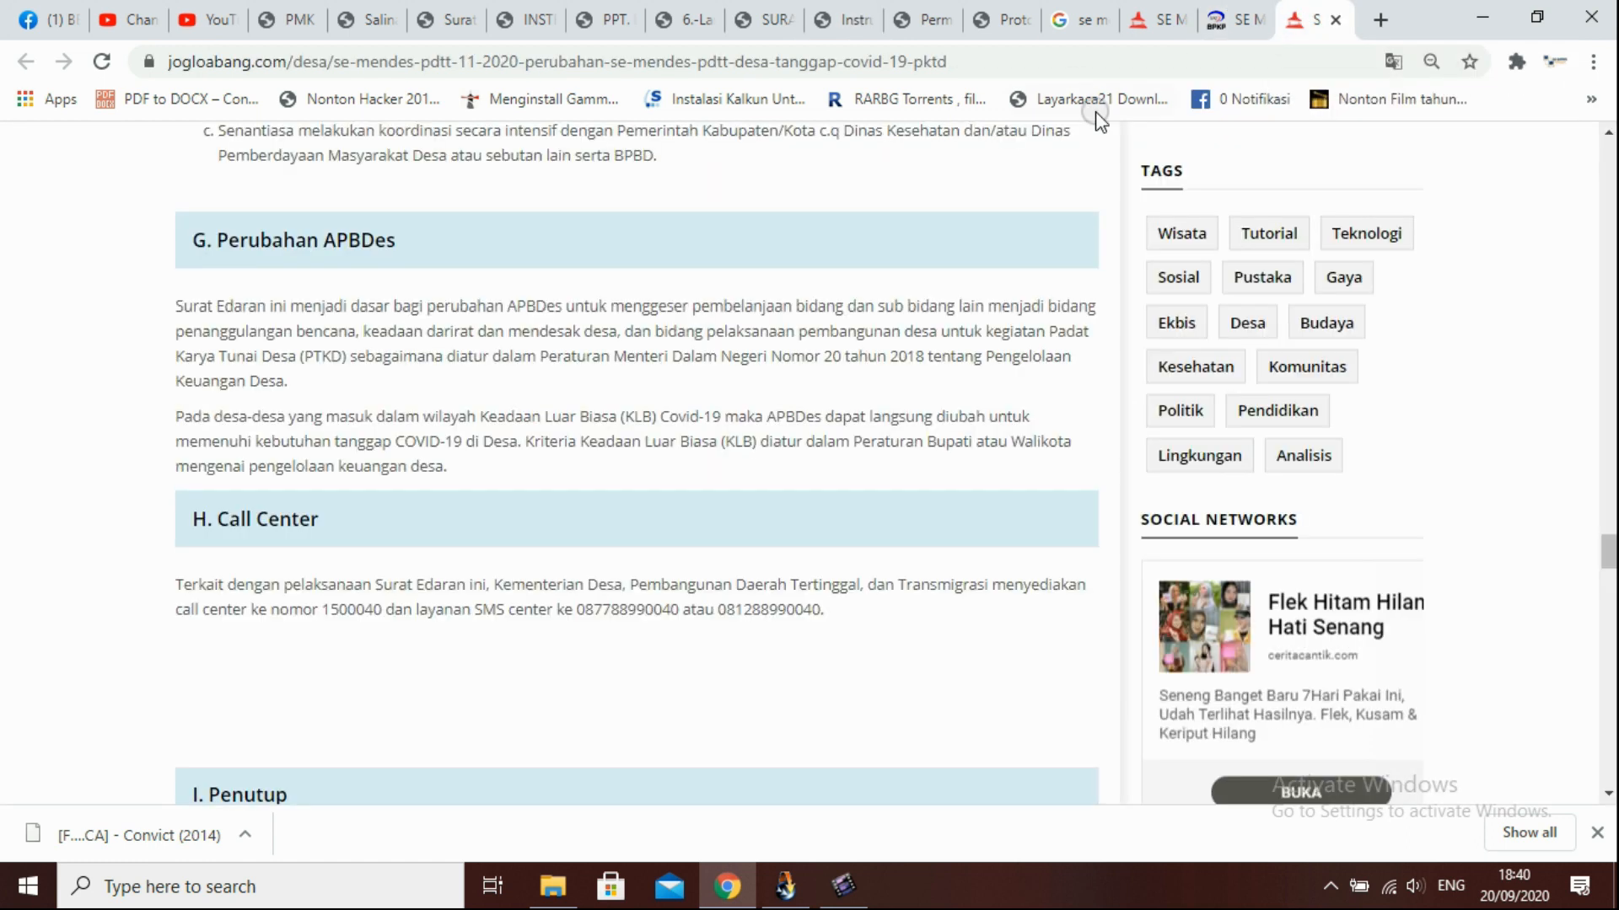
{"action": "scroll", "coordinate": [384, 402], "scroll_direction": "up", "scroll_amount": 2}
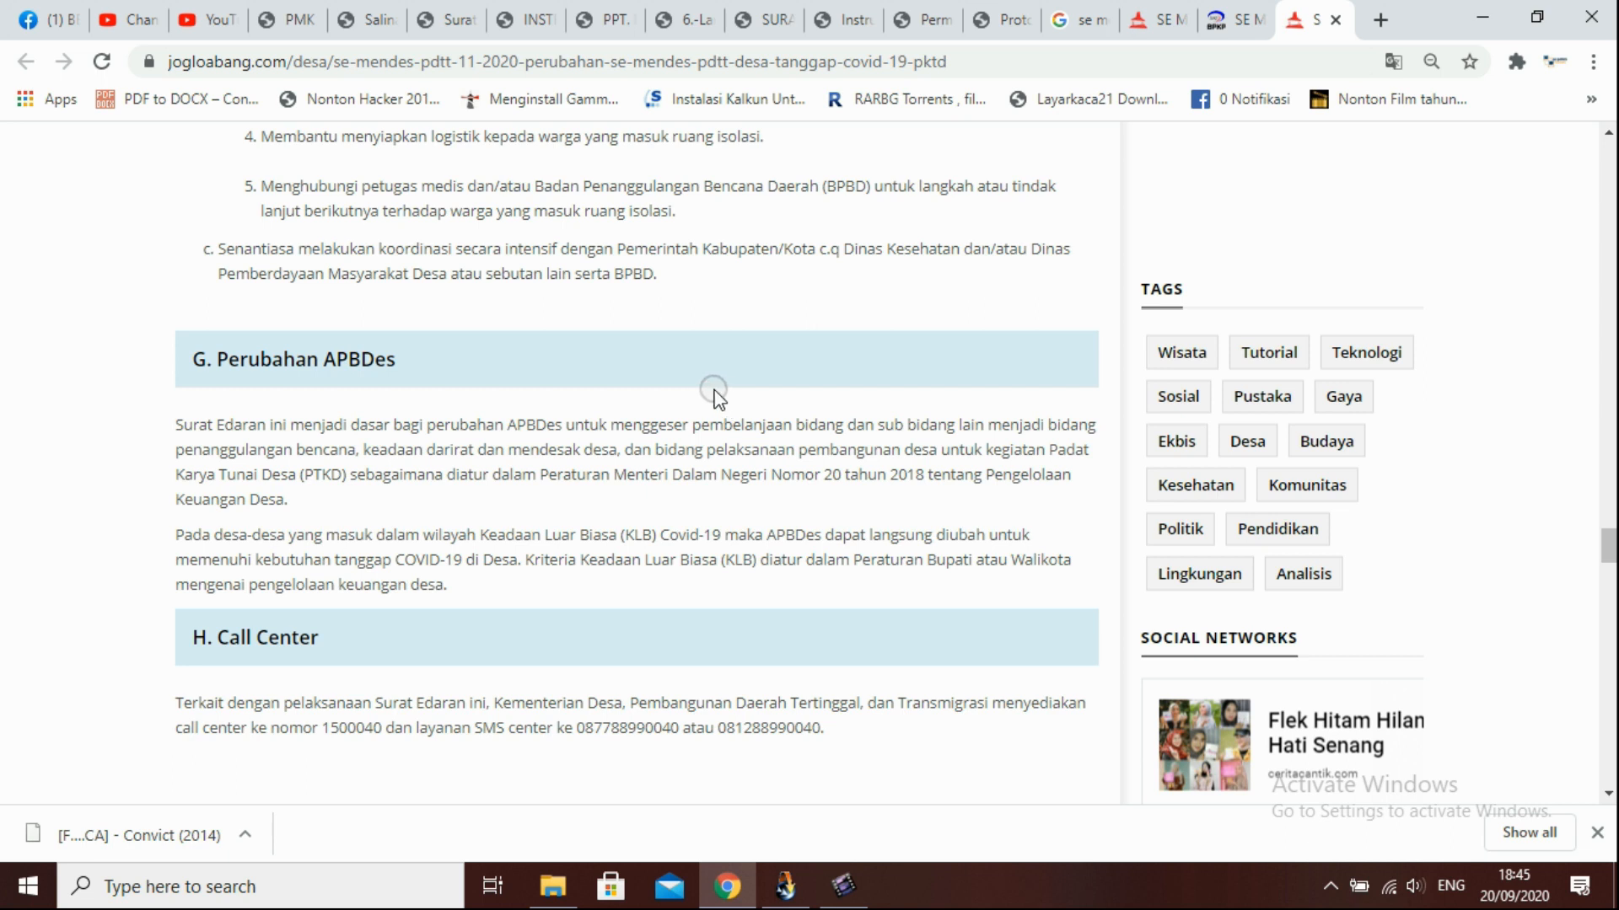
Switch to SisKeuDes and open the Posting APBDesa form of the budgeting data entry
{"action": "left_click", "coordinate": [787, 886]}
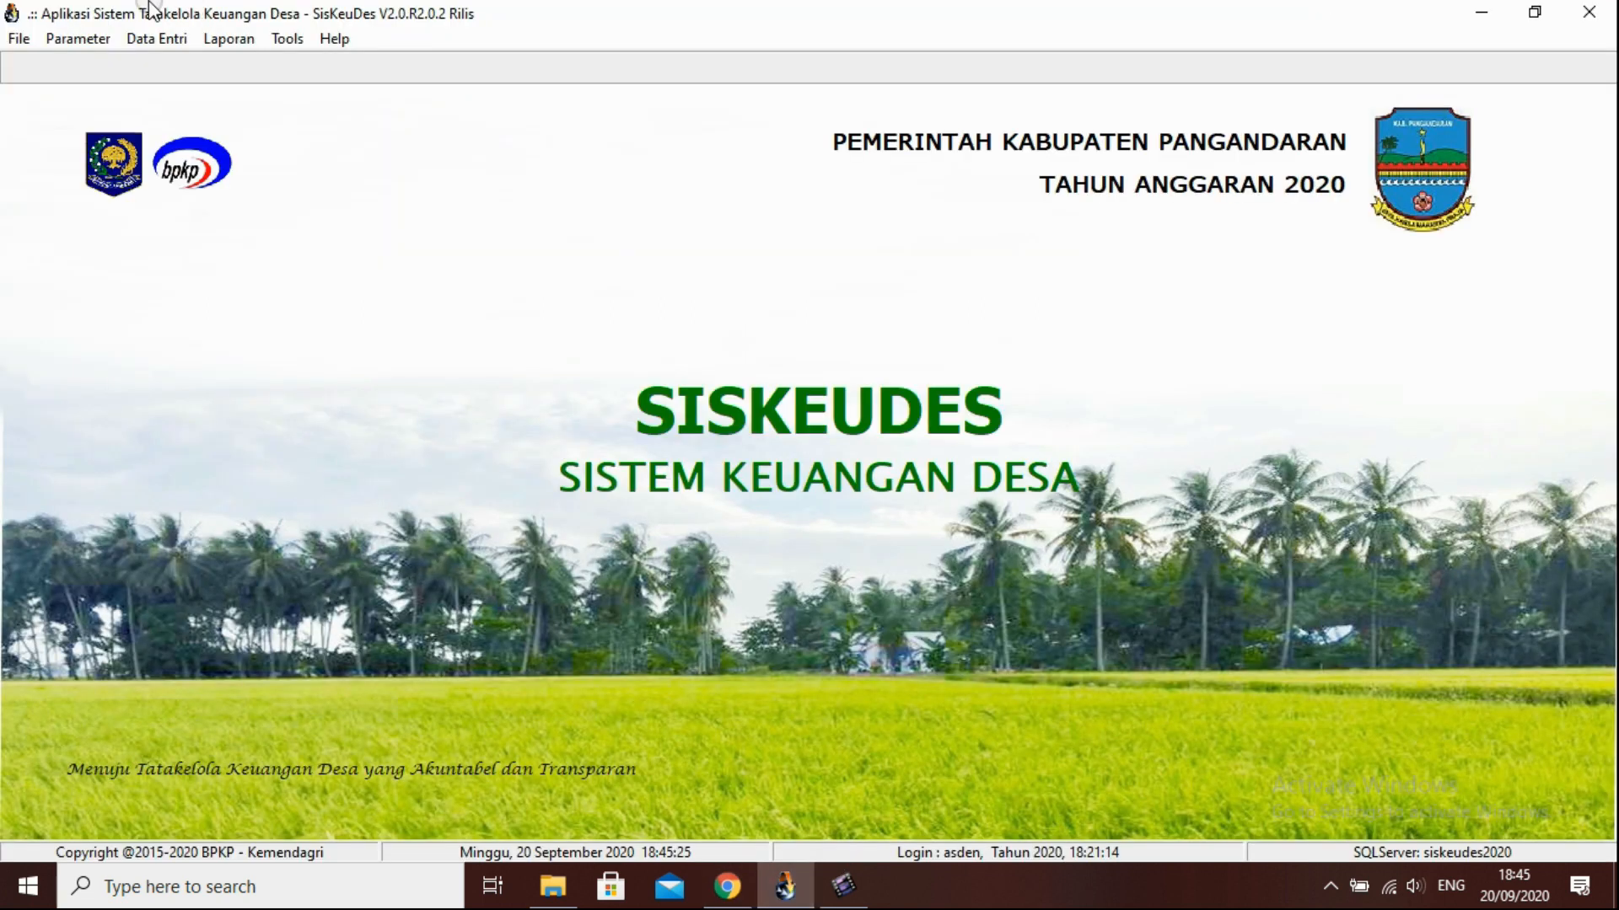
{"action": "left_click", "coordinate": [141, 37]}
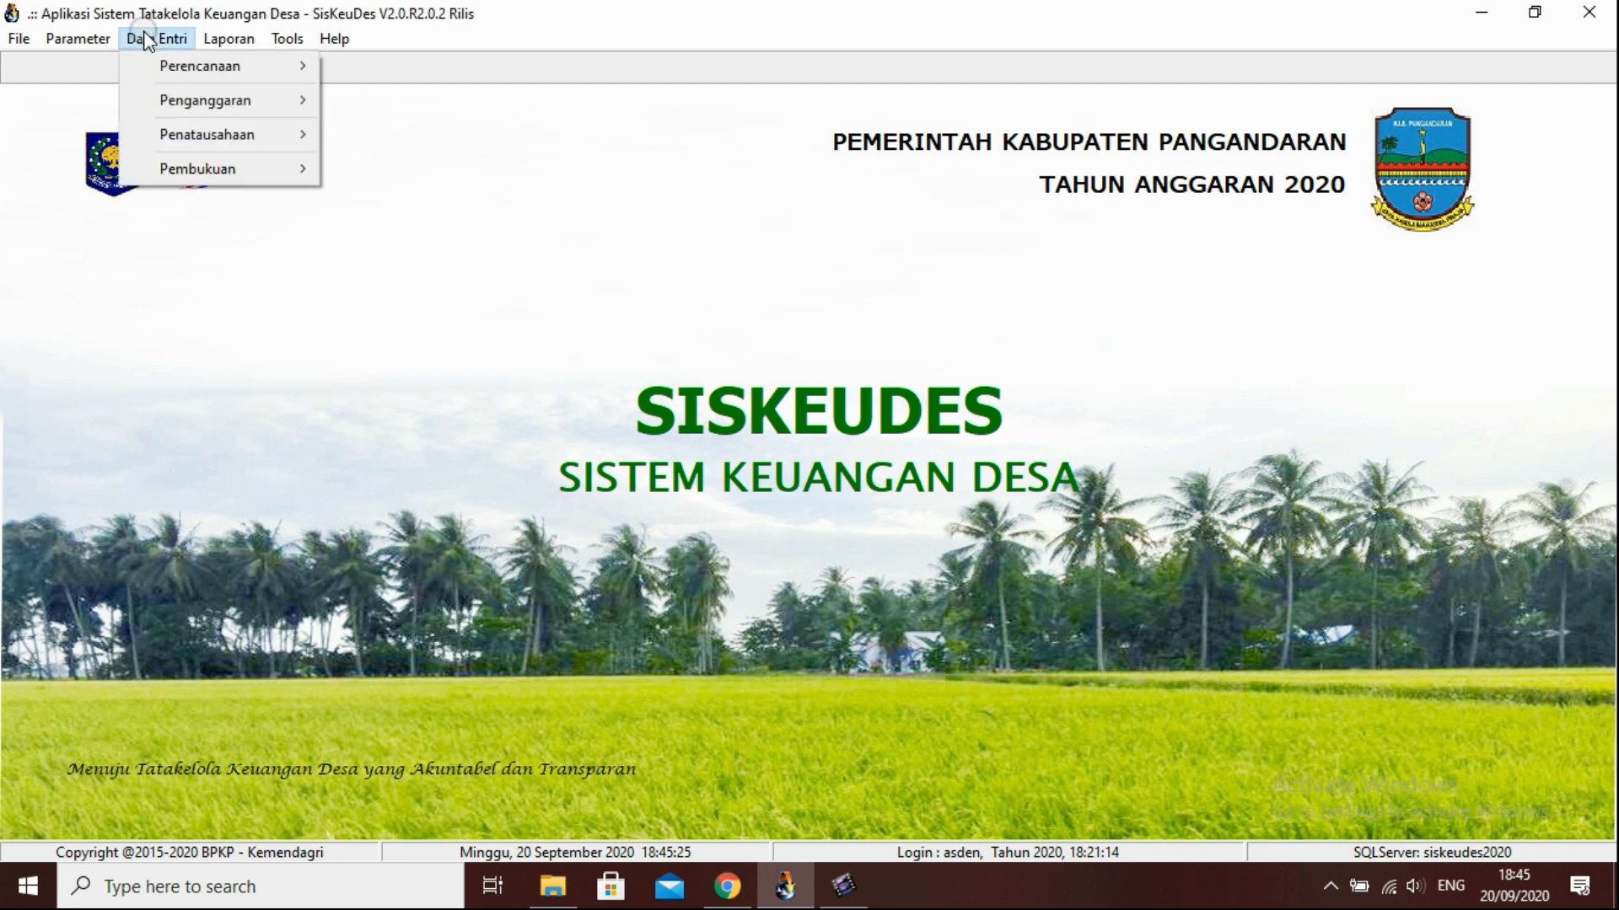
{"action": "left_click", "coordinate": [155, 97]}
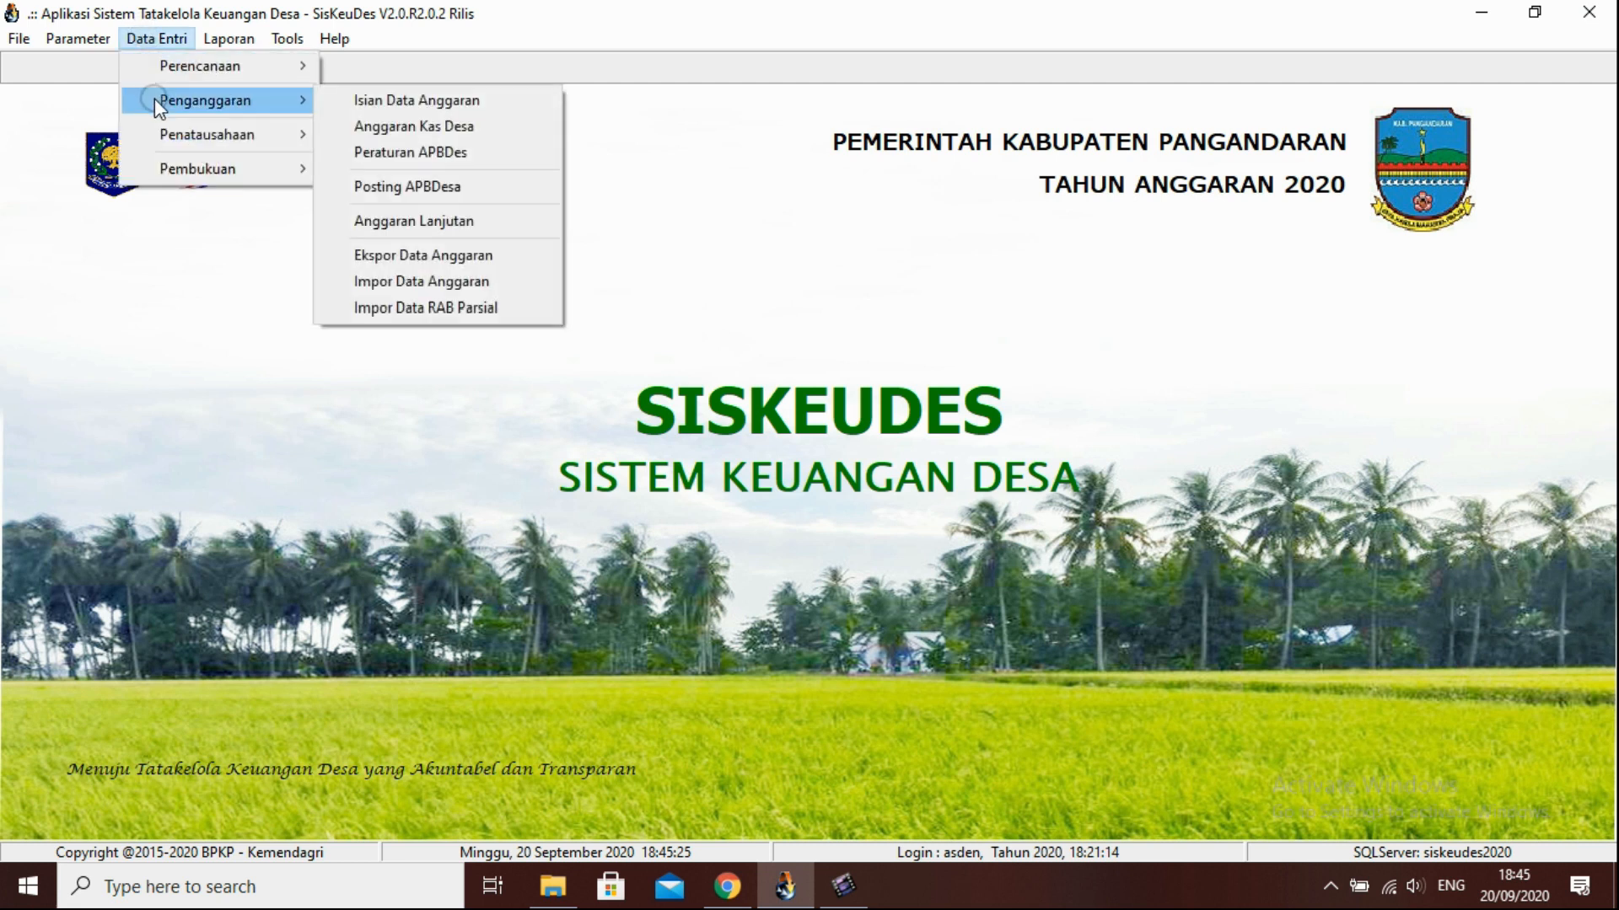
{"action": "left_click", "coordinate": [514, 186]}
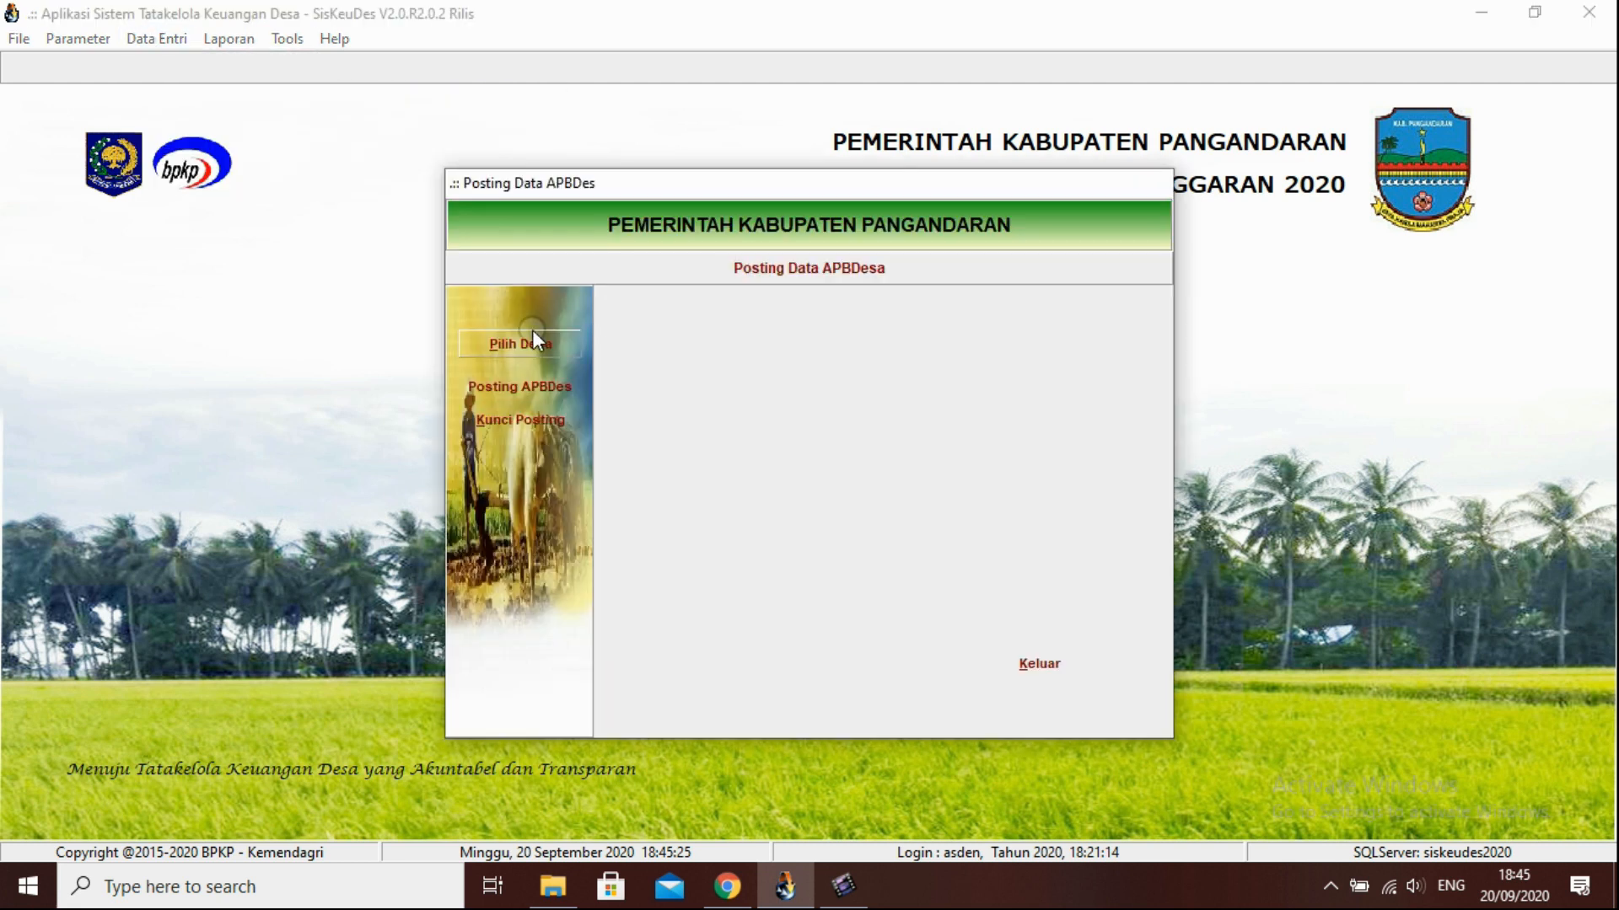
Choose Pemerintah Desa Parigi in Kecamatan Parigi as the village and open its APBDes posting options
{"action": "left_click", "coordinate": [531, 340]}
{"action": "double_click", "coordinate": [797, 345]}
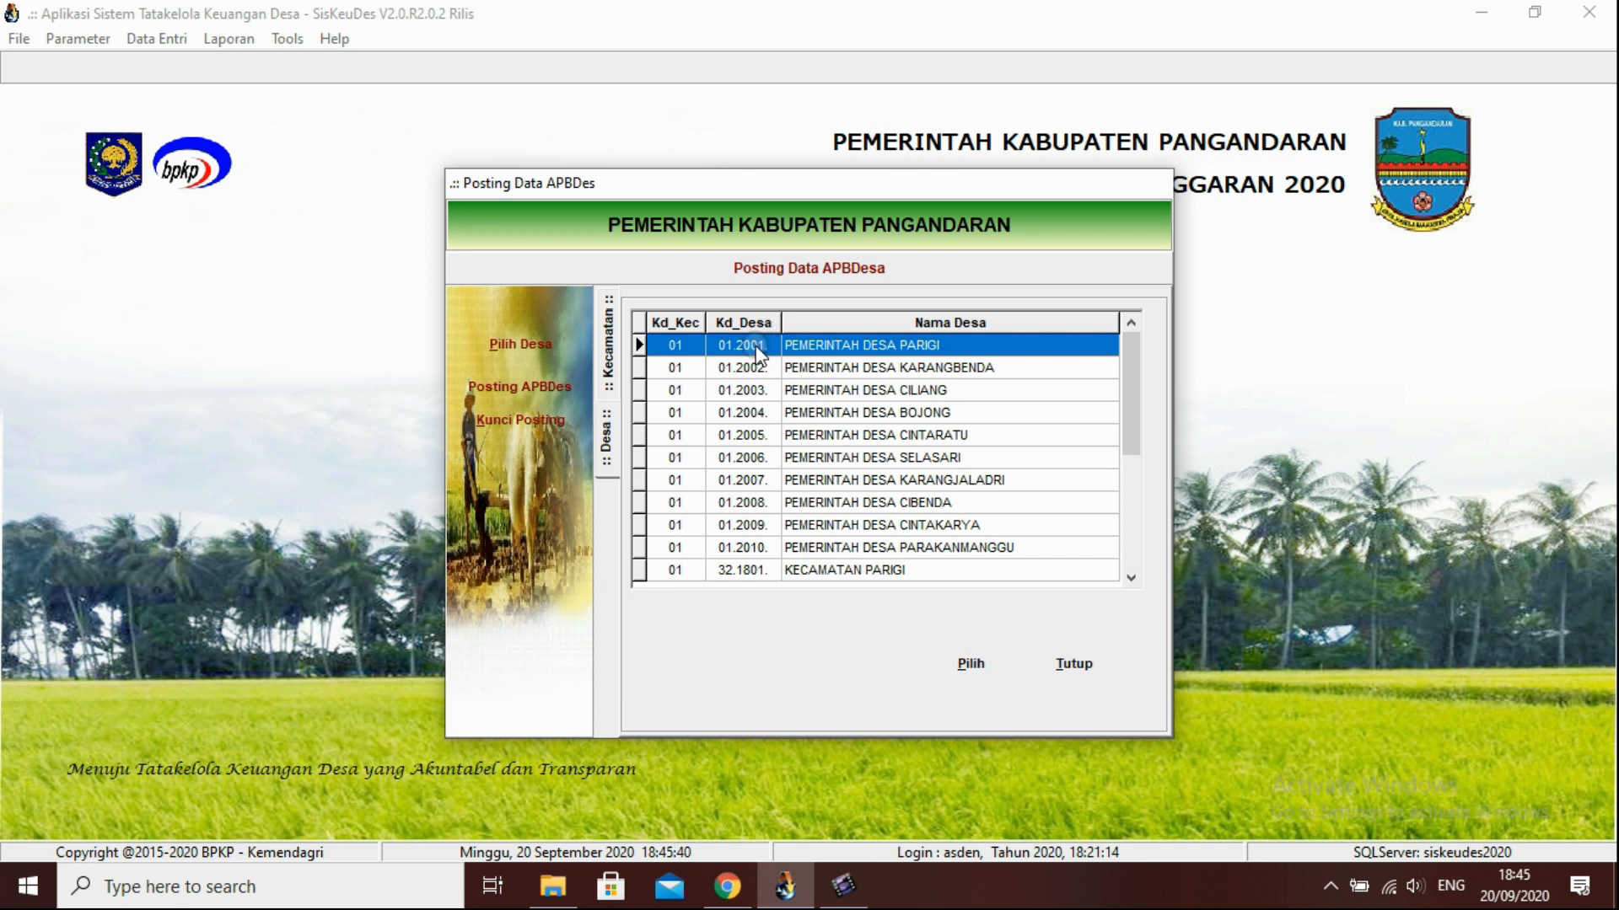
{"action": "double_click", "coordinate": [755, 348]}
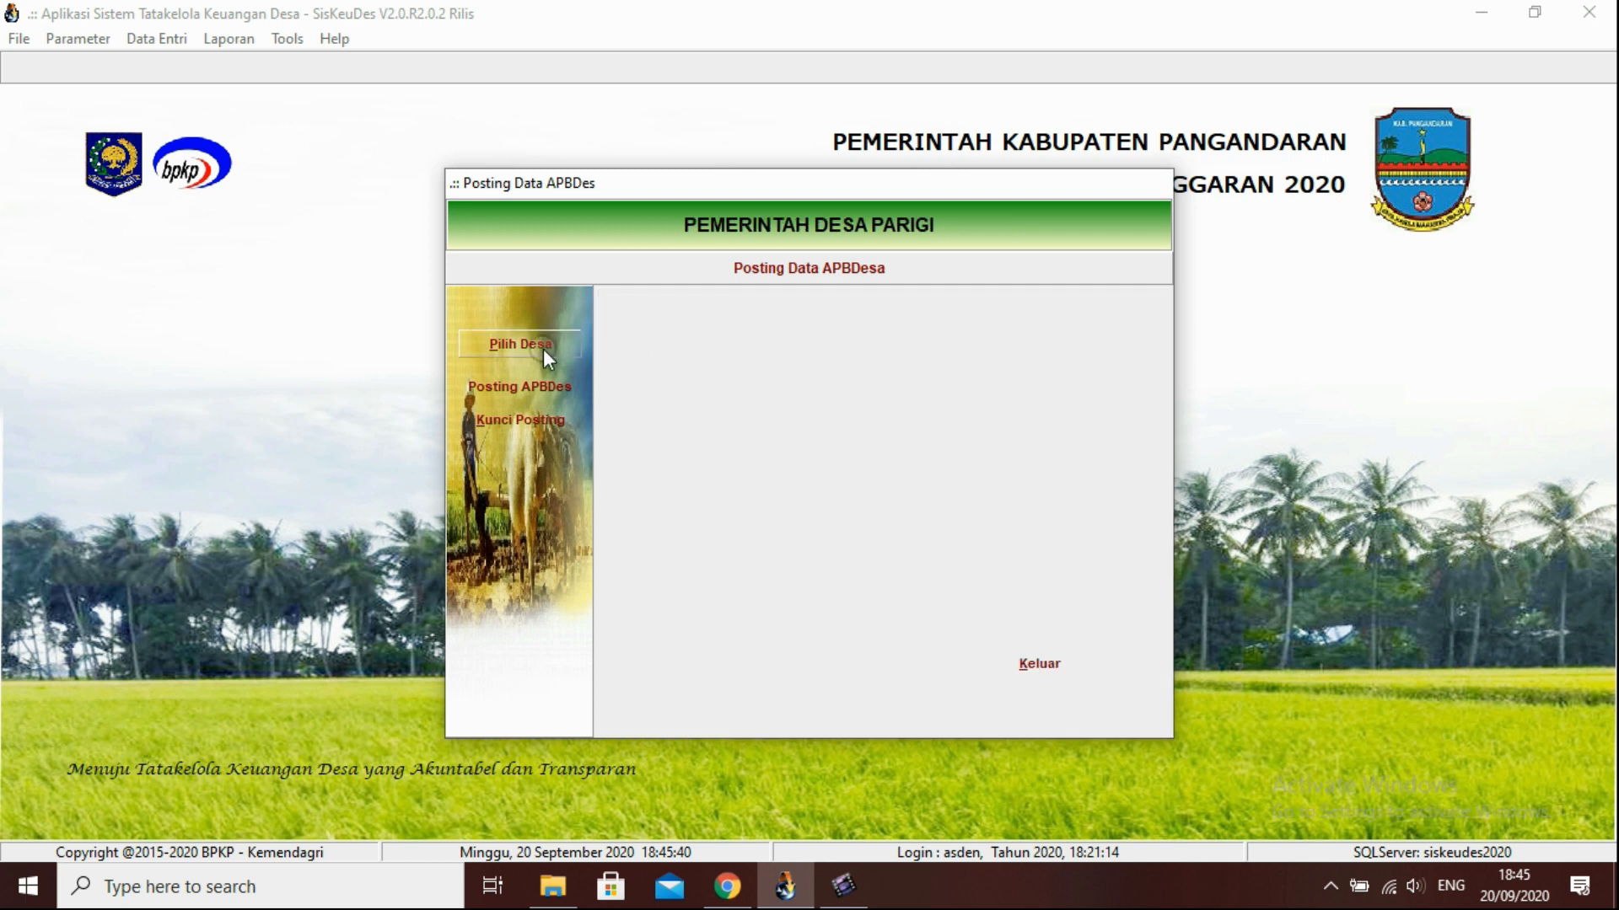
{"action": "left_click", "coordinate": [504, 383]}
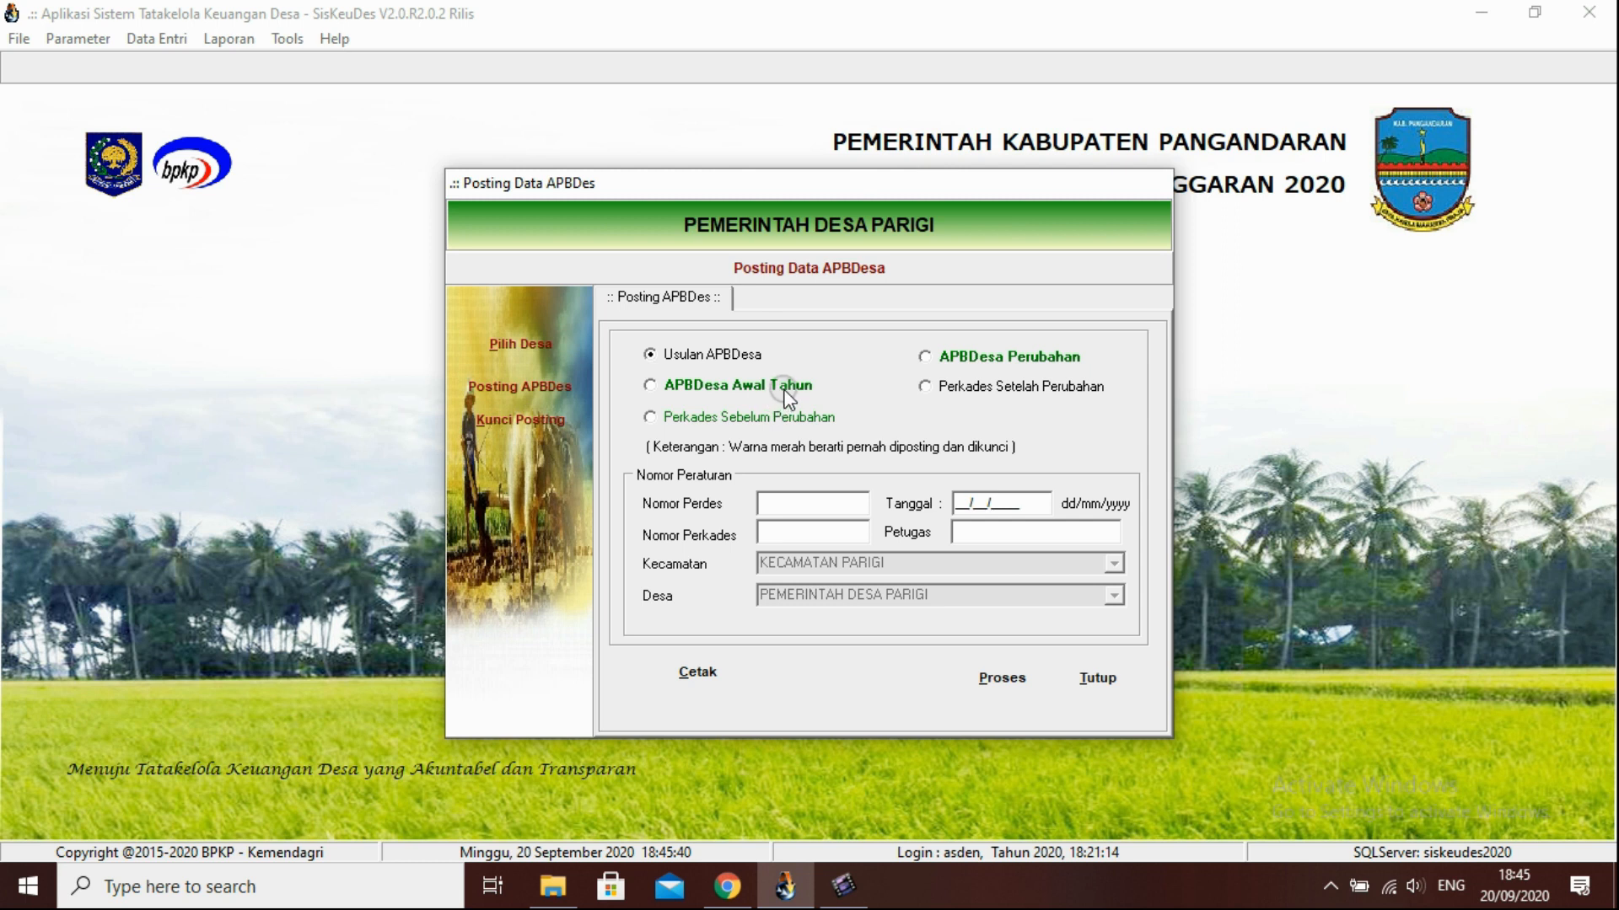
Go through the posting types from APBDesa Awal Tahun to both Perkades options, ending on Usulan APBDesa
{"action": "left_click", "coordinate": [705, 385]}
{"action": "left_click", "coordinate": [1017, 358]}
{"action": "left_click", "coordinate": [1010, 393]}
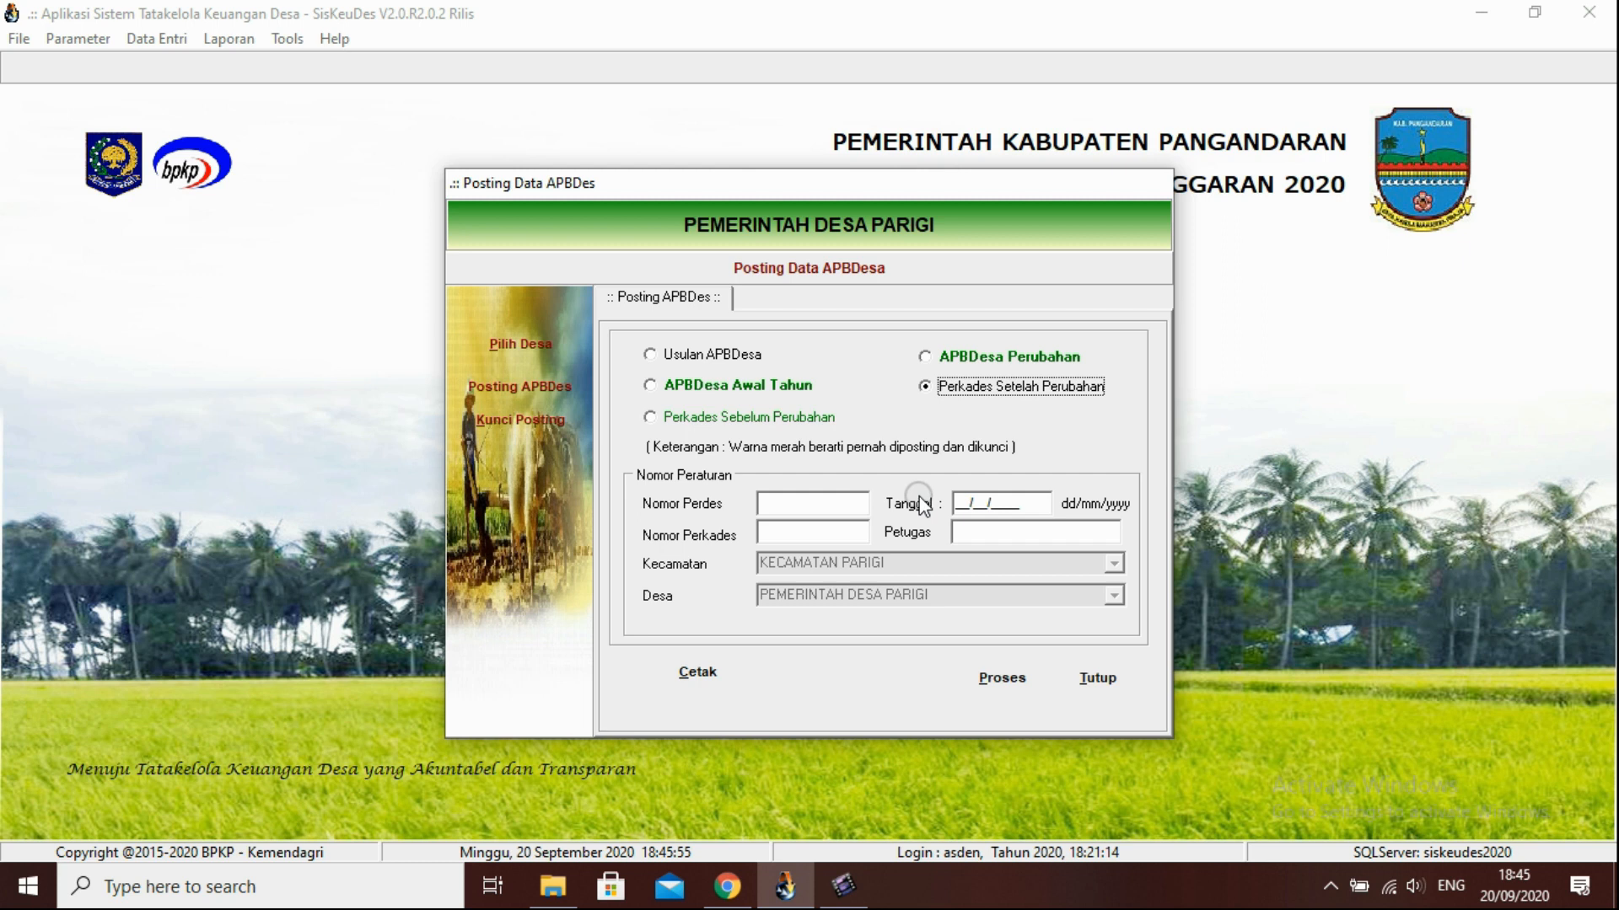
{"action": "left_click", "coordinate": [754, 420]}
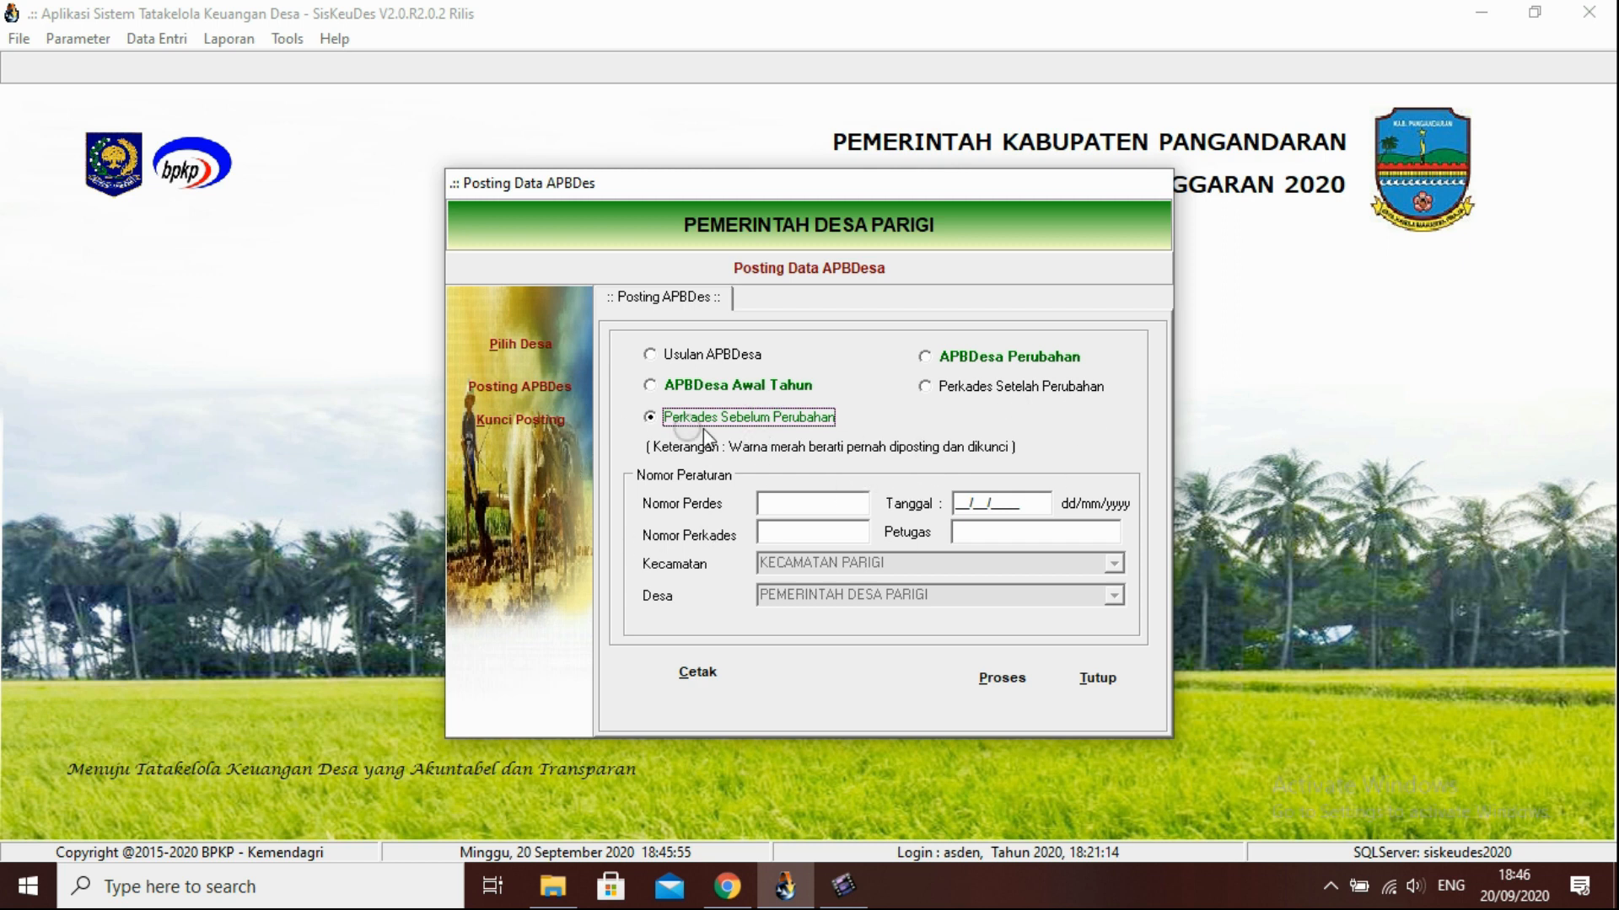
{"action": "left_click", "coordinate": [704, 356]}
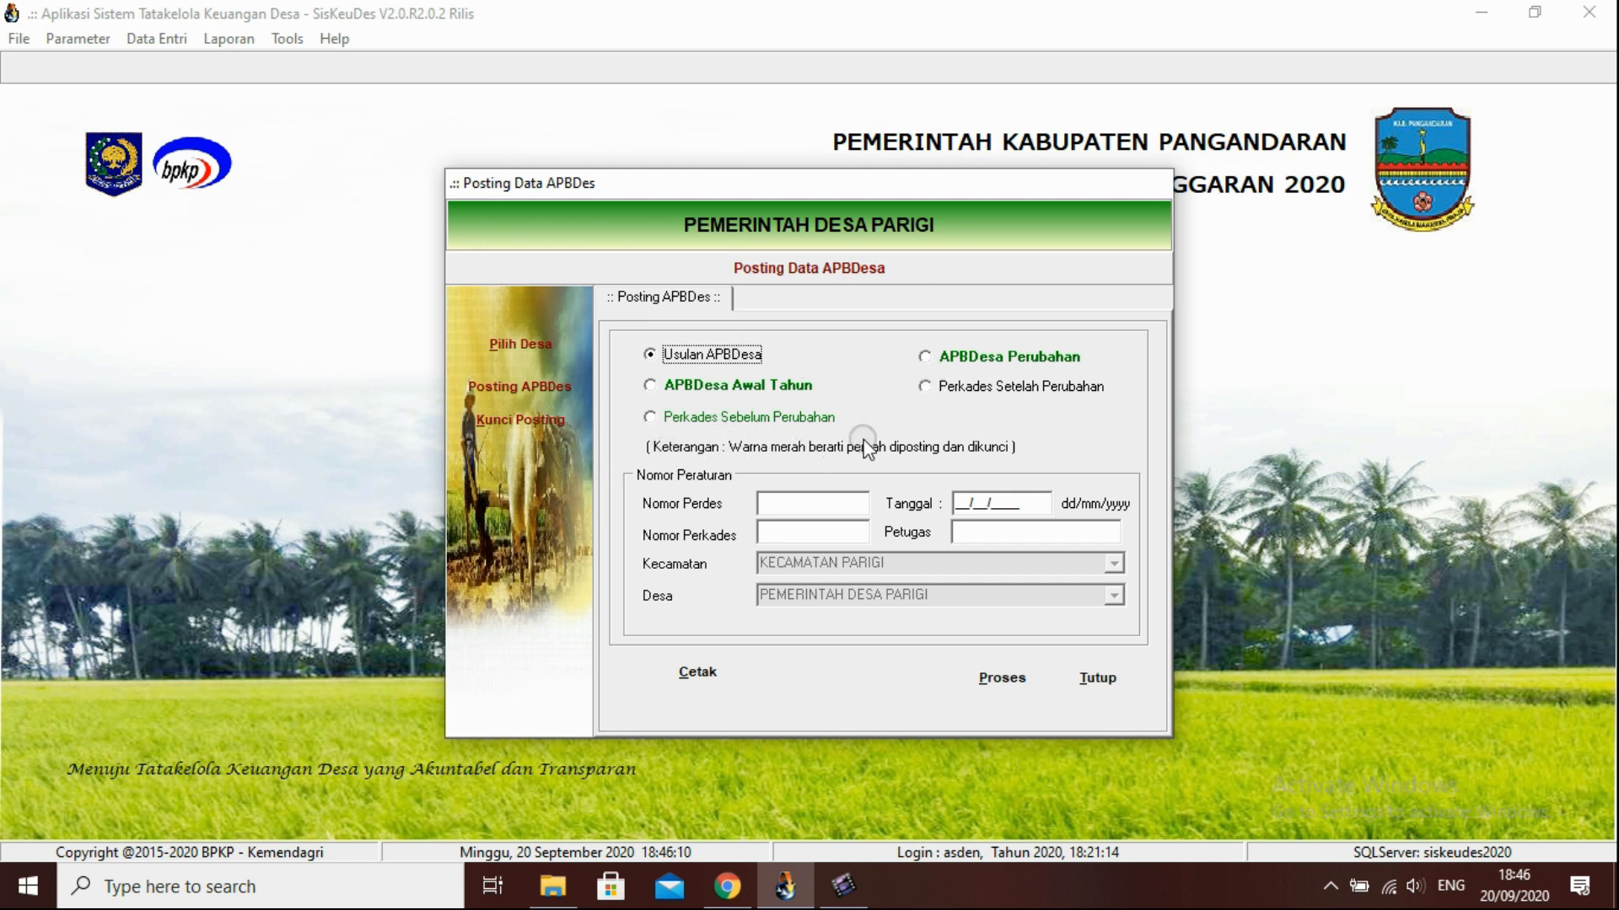
Compare the Perkades Sebelum Perubahan posting type with APBDesa Perubahan and Perkades Setelah Perubahan, alternating between the latter two
{"action": "left_click", "coordinate": [756, 419]}
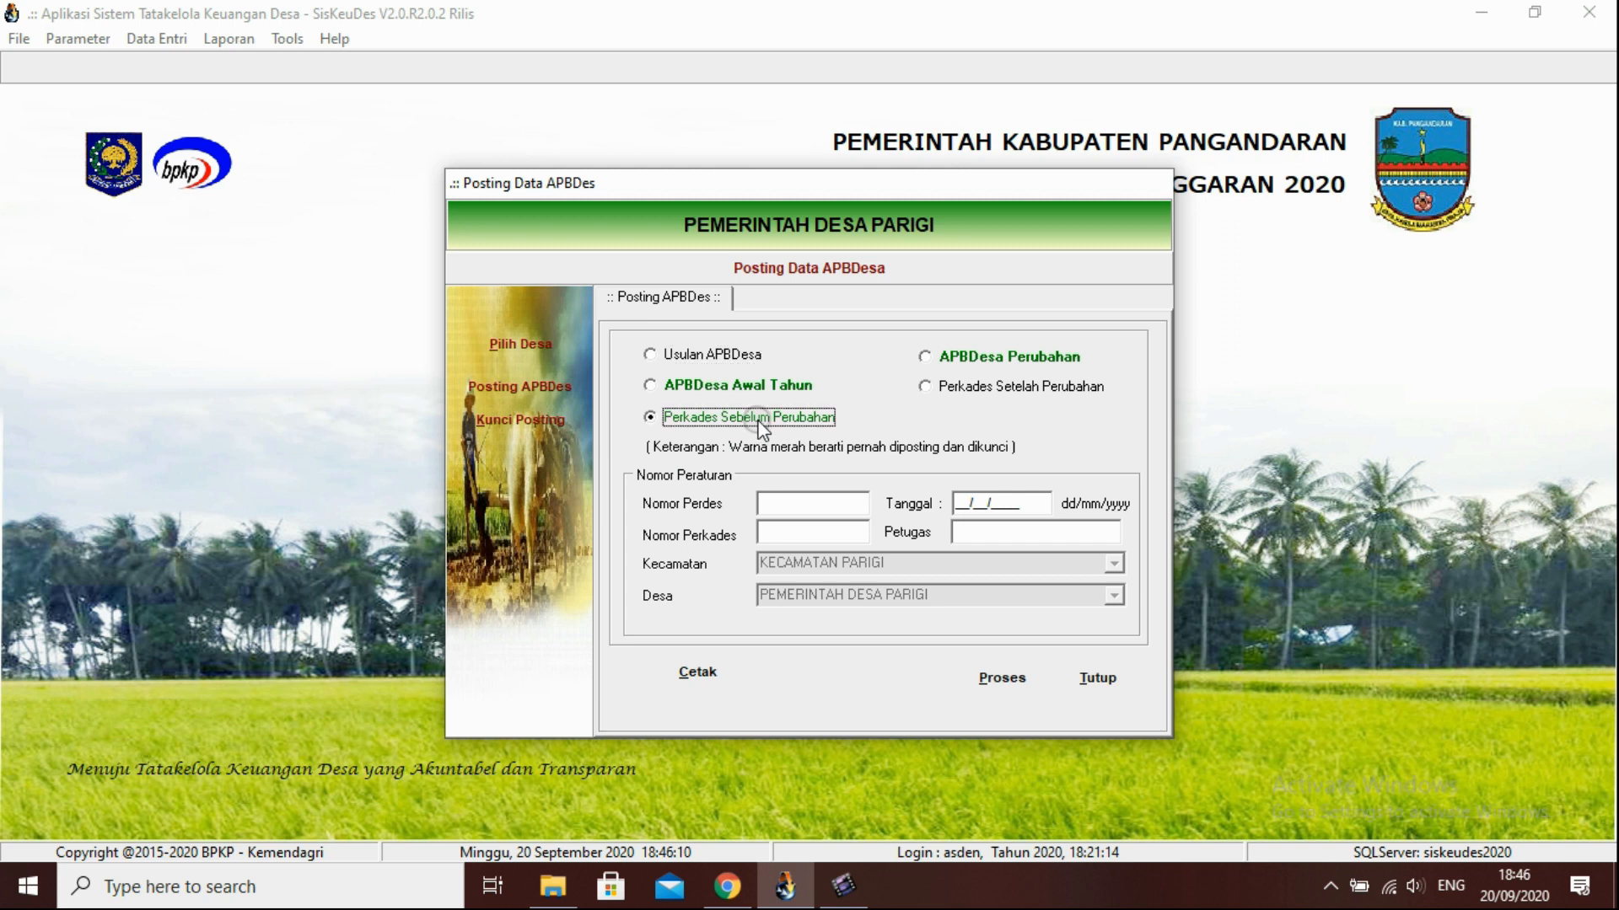
{"action": "left_click", "coordinate": [988, 361]}
{"action": "left_click", "coordinate": [958, 392]}
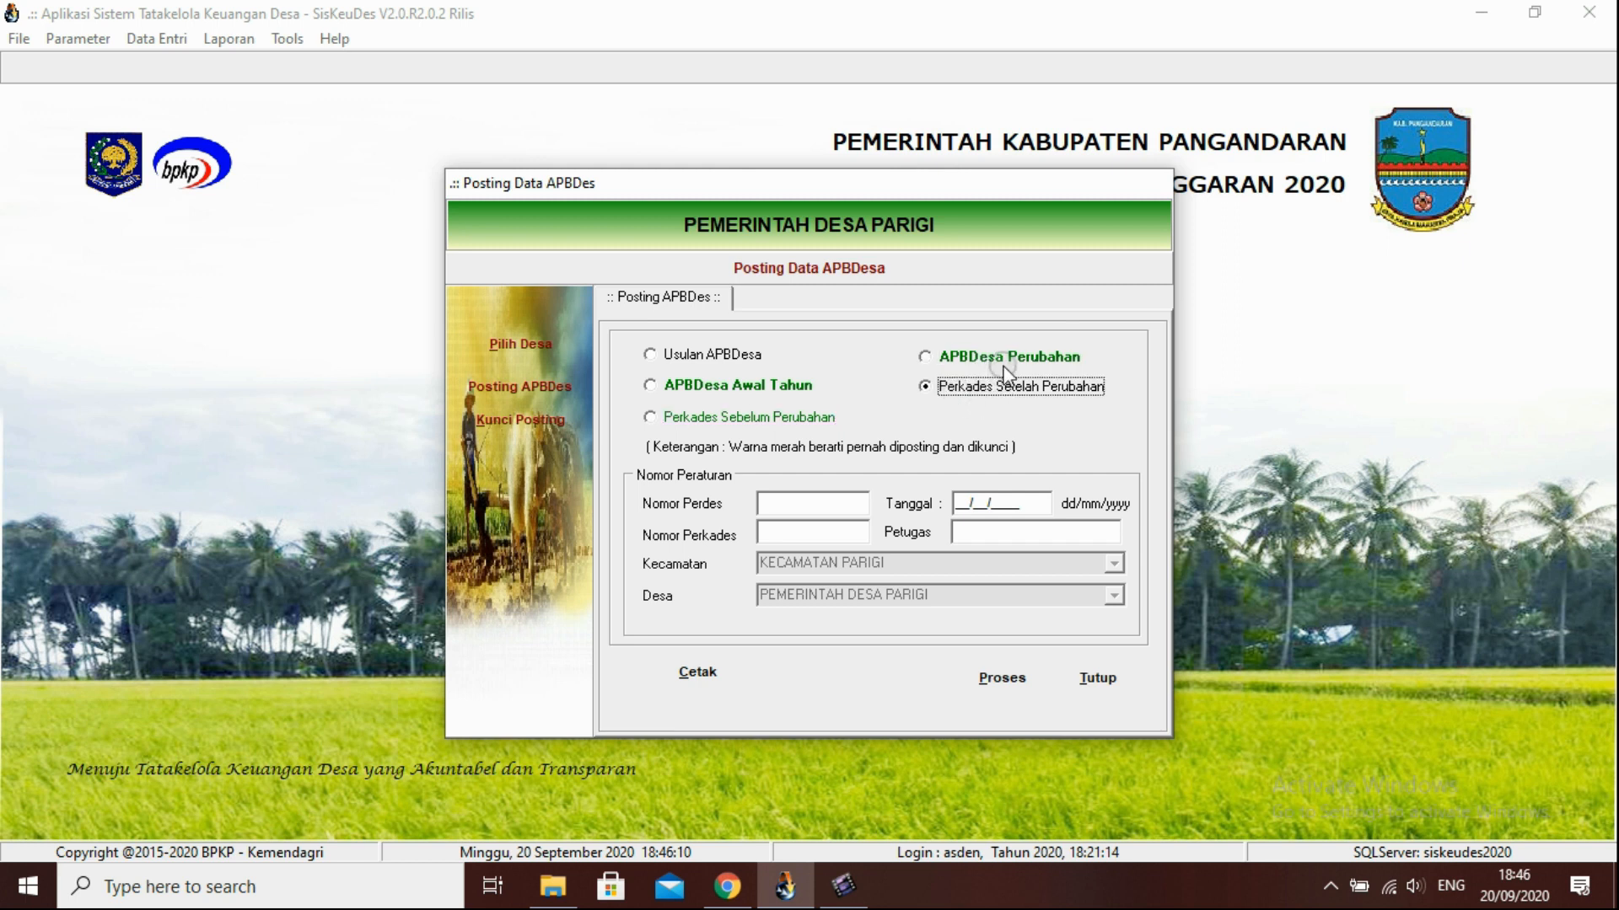
{"action": "left_click", "coordinate": [959, 358]}
{"action": "left_click", "coordinate": [947, 389]}
{"action": "left_click", "coordinate": [949, 363]}
{"action": "left_click", "coordinate": [947, 384]}
{"action": "left_click", "coordinate": [946, 364]}
{"action": "left_click", "coordinate": [932, 384]}
{"action": "left_click", "coordinate": [814, 417]}
{"action": "left_click", "coordinate": [926, 361]}
{"action": "left_click", "coordinate": [942, 389]}
Run through the posting sequence of APBDesa Awal Tahun, APBDesa Perubahan and Perkades Setelah Perubahan, ending on Perkades Sebelum Perubahan
{"action": "left_click", "coordinate": [783, 292]}
{"action": "left_click", "coordinate": [723, 421]}
{"action": "left_click", "coordinate": [721, 387]}
{"action": "left_click", "coordinate": [951, 357]}
{"action": "left_click", "coordinate": [963, 391]}
{"action": "left_click", "coordinate": [749, 416]}
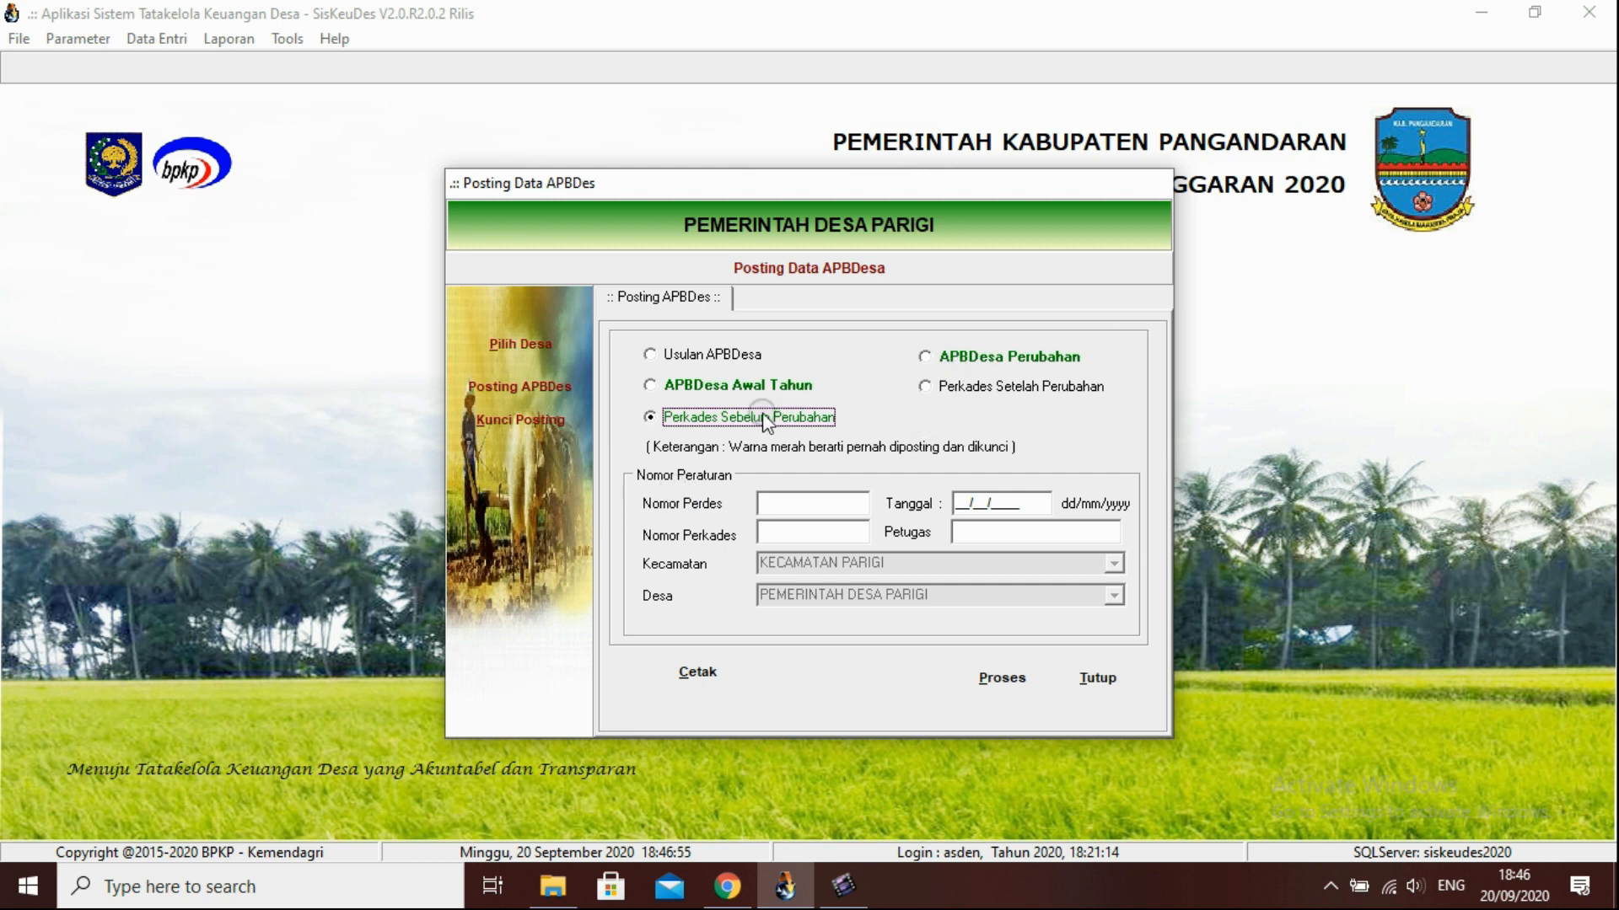
Select APBDesa Perubahan and Perkades Setelah Perubahan in turn, and exit the posting form without processing
{"action": "left_click", "coordinate": [995, 358]}
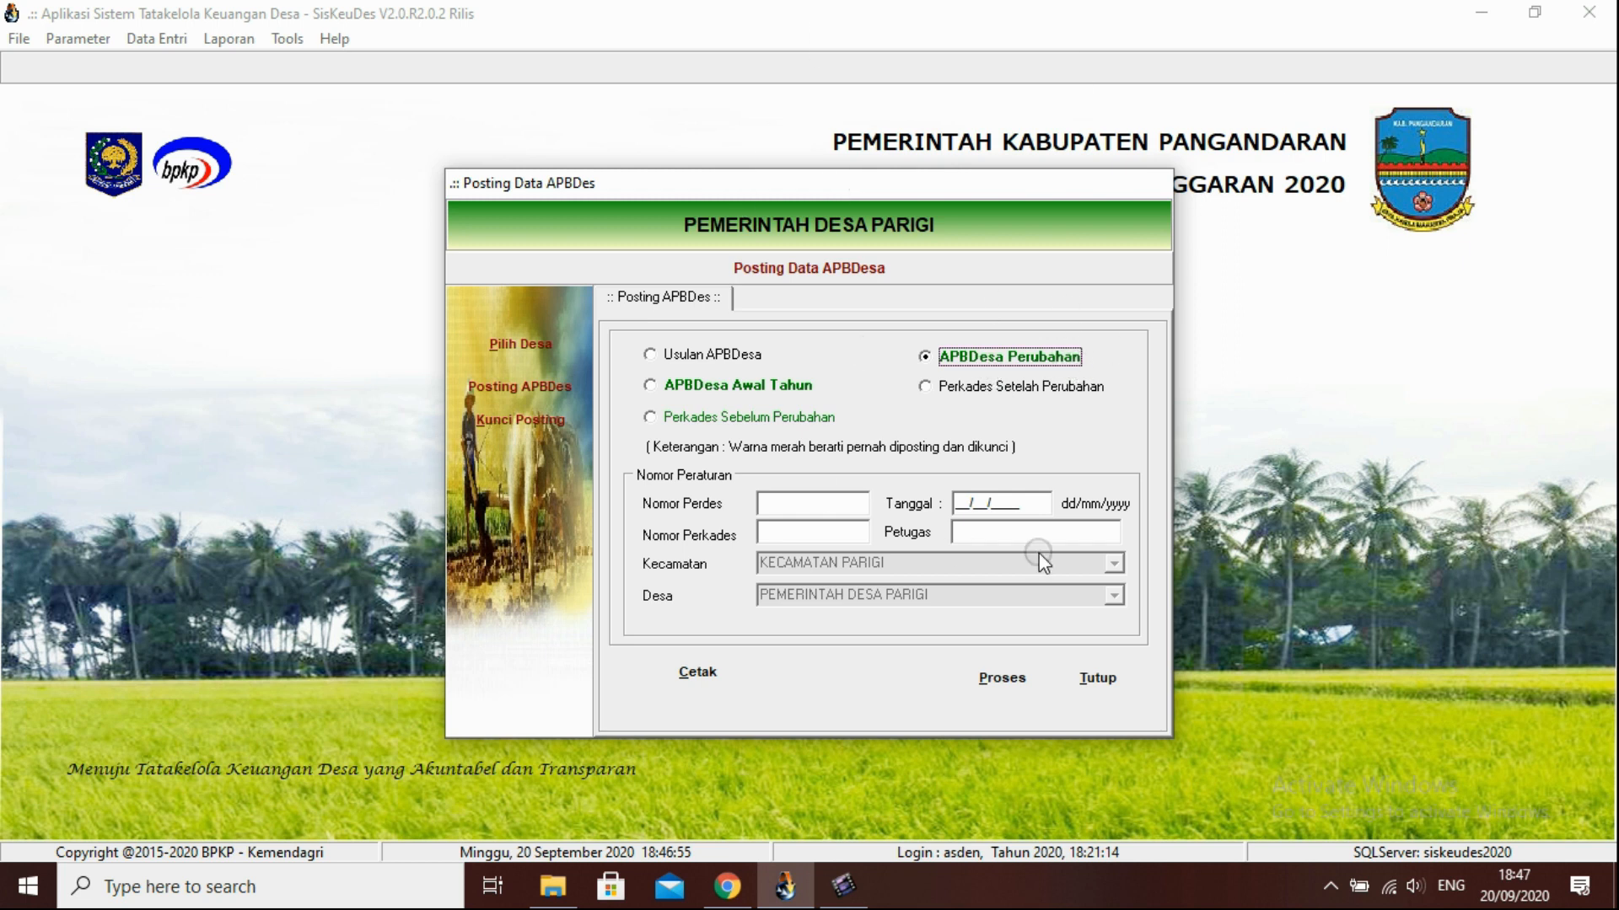
{"action": "left_click", "coordinate": [1012, 392]}
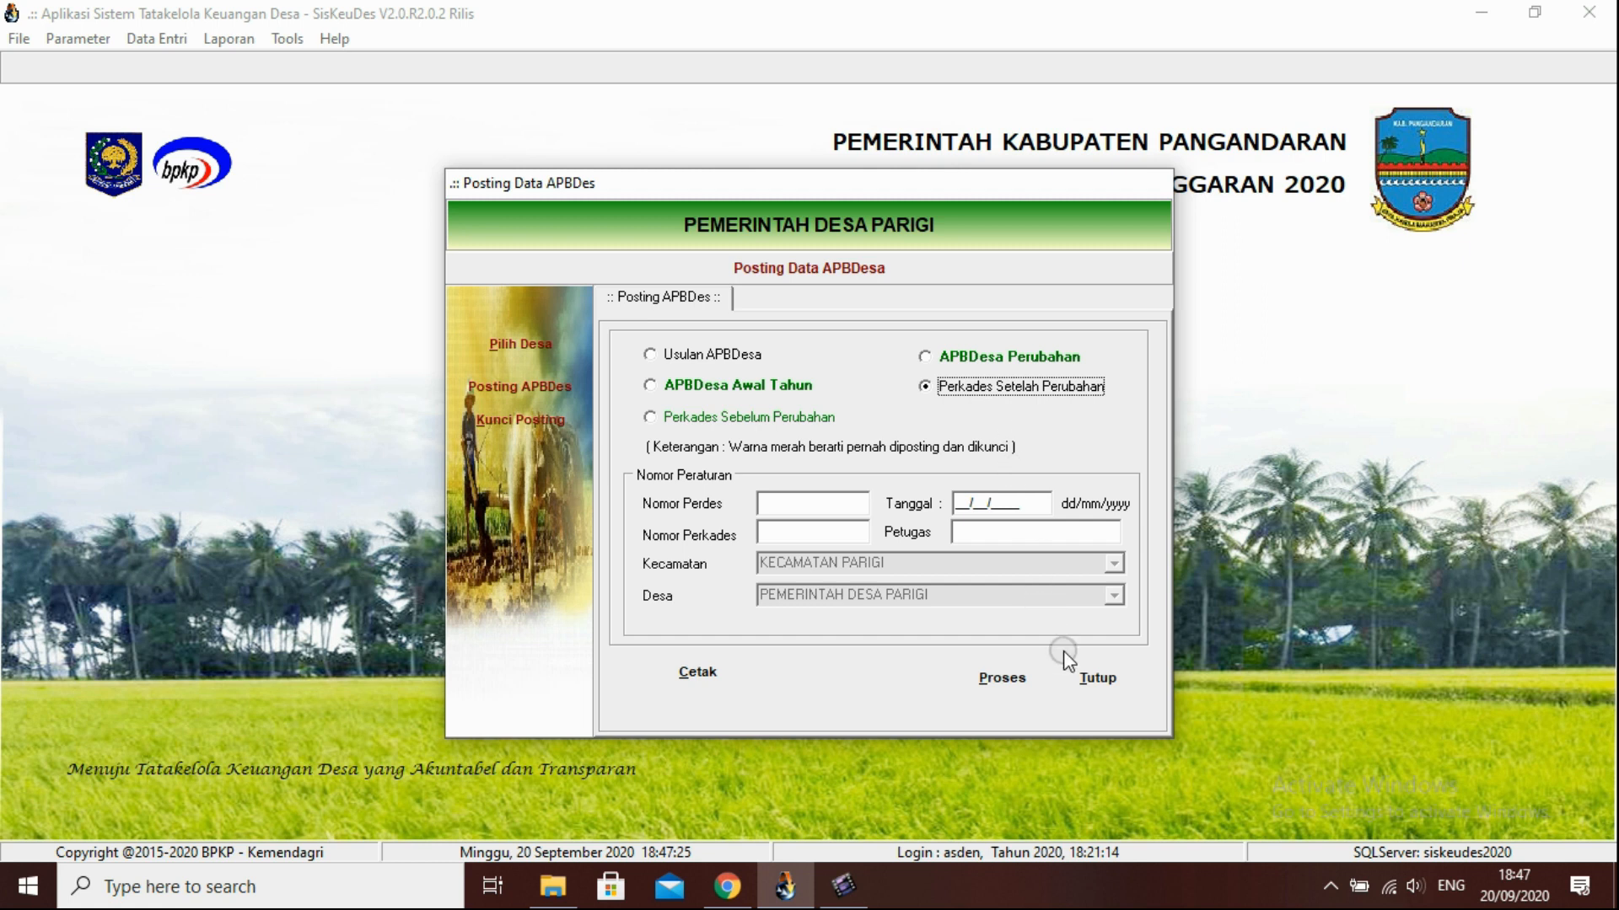
{"action": "left_click", "coordinate": [1080, 669]}
{"action": "left_click", "coordinate": [1028, 658]}
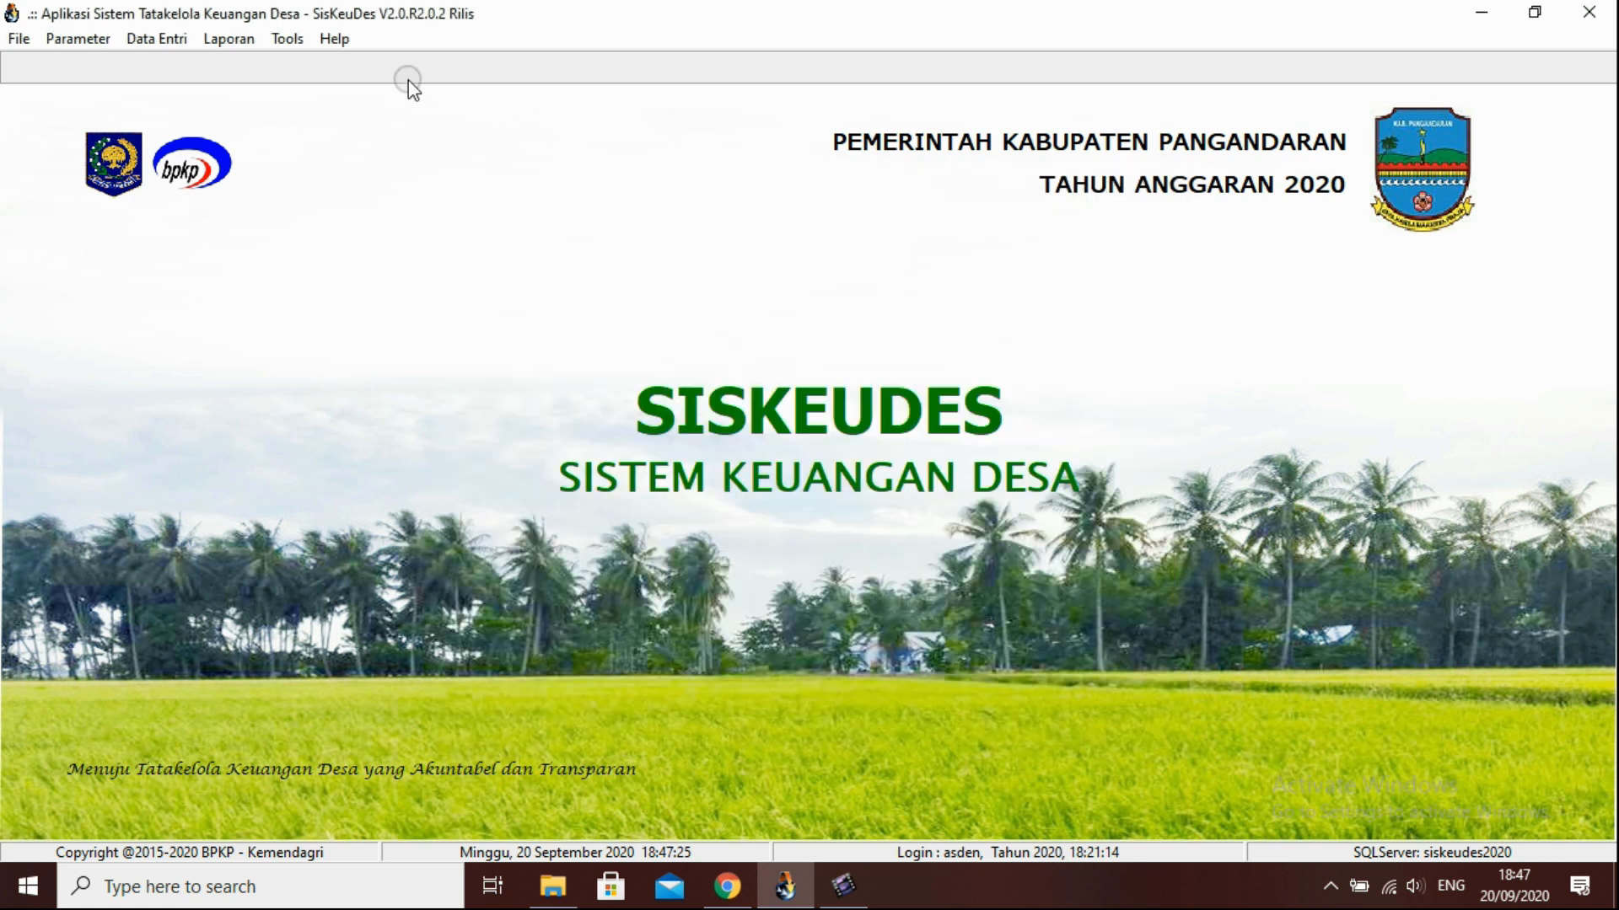
Show the information about the Siskeudes application to check its update date
{"action": "left_click", "coordinate": [325, 42]}
{"action": "left_click", "coordinate": [364, 63]}
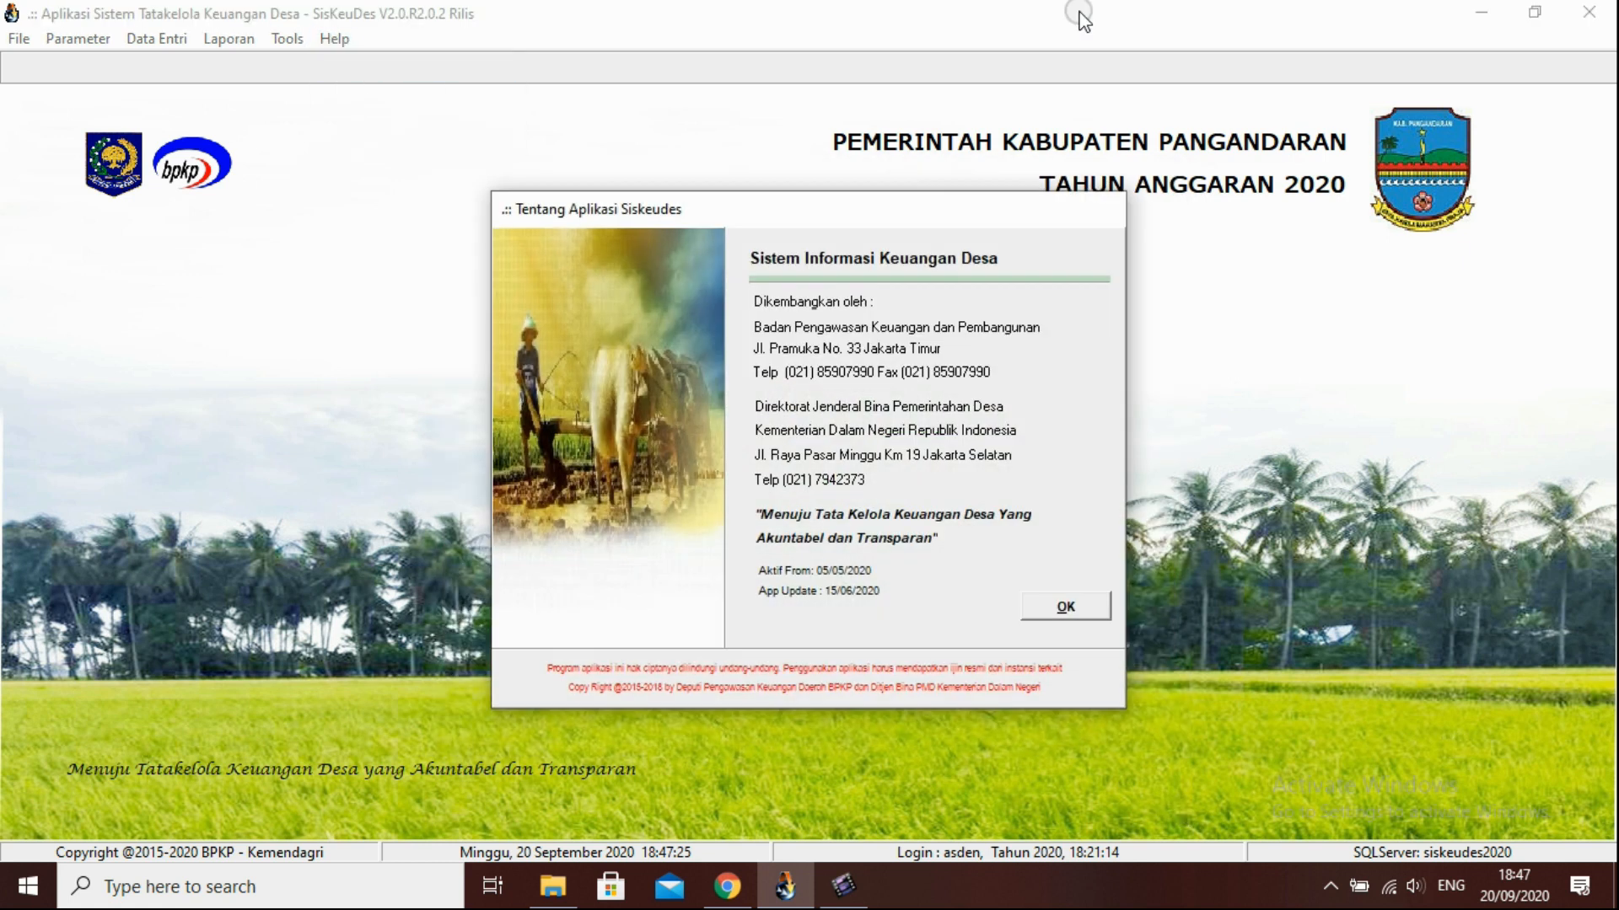